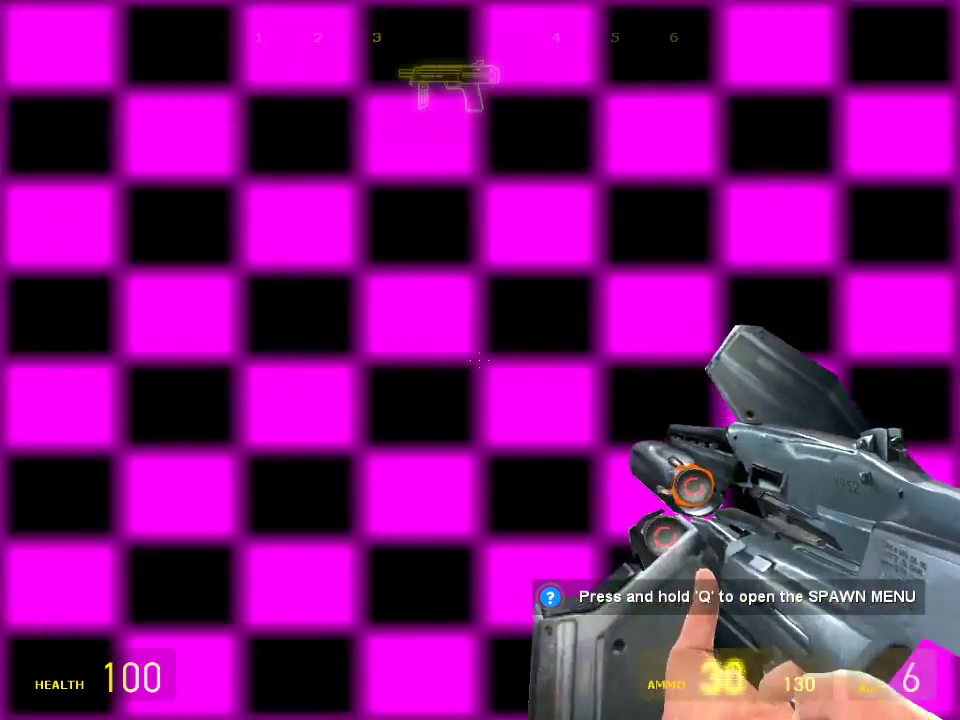
scroll(480, 360, up, 1)
scroll(480, 360, up, 1)
Step: Equip weapons in turn, including the rocket launcher, finishing with the gravity gun in hand
click(480, 360)
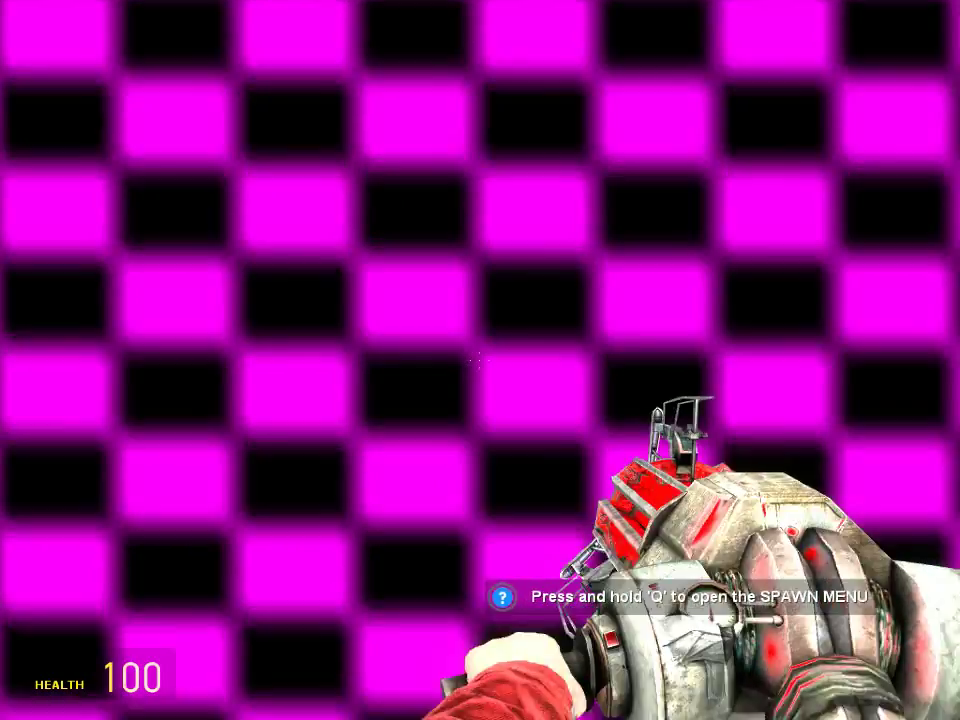
scroll(480, 360, down, 1)
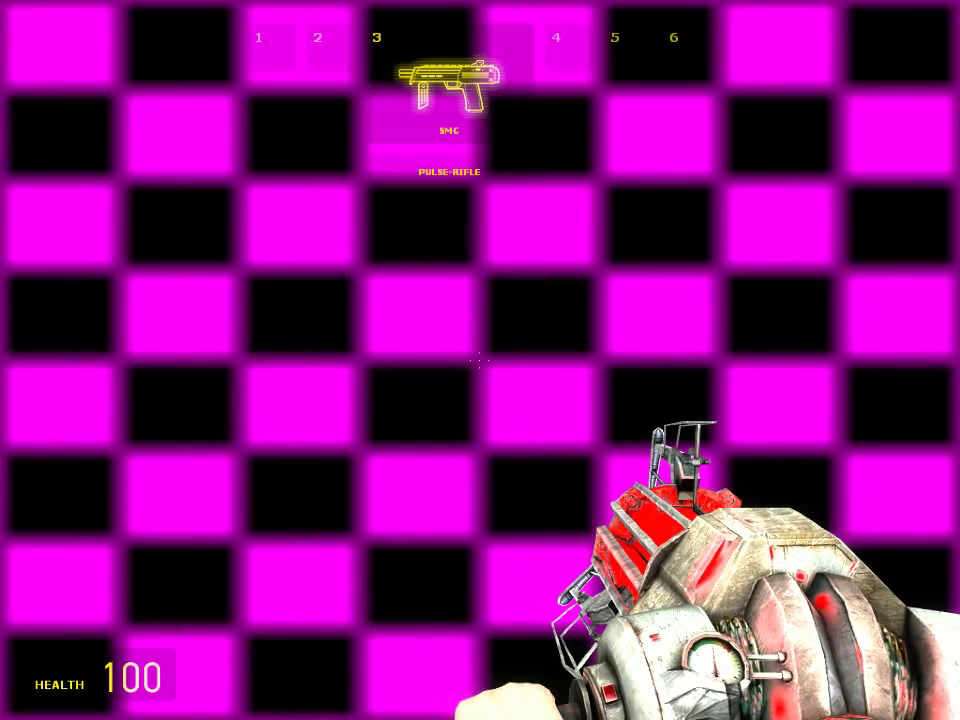
scroll(480, 360, down, 1)
scroll(480, 360, down, 1)
scroll(480, 360, down, 1)
click(480, 360)
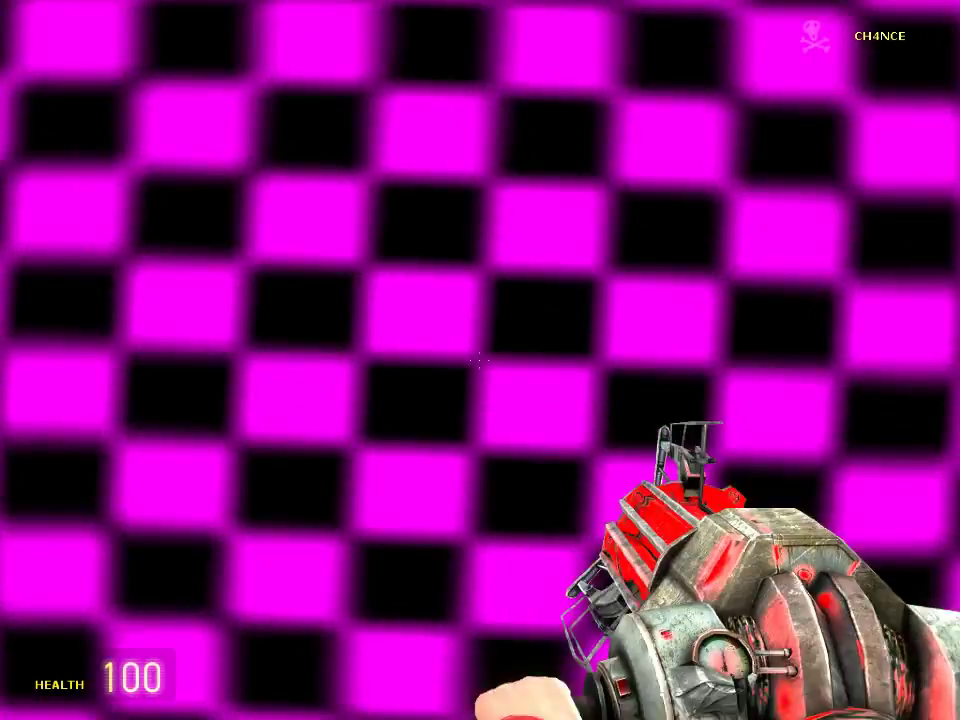
scroll(480, 360, down, 1)
Step: Spawn the canister01a barrel and carry it around with the physgun
key(q)
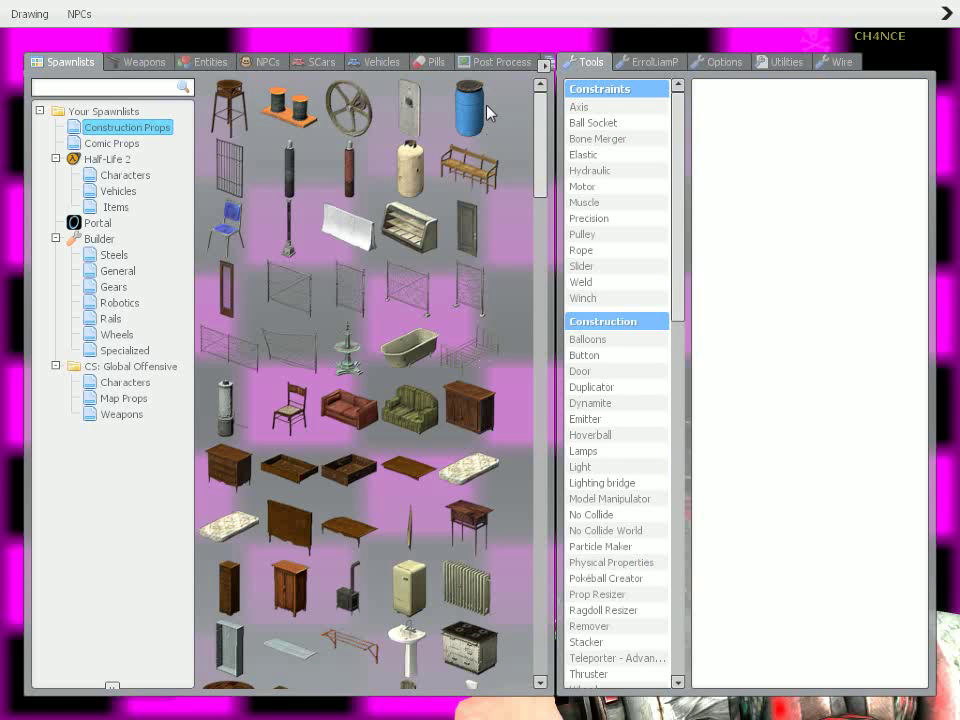
click(470, 108)
key(q)
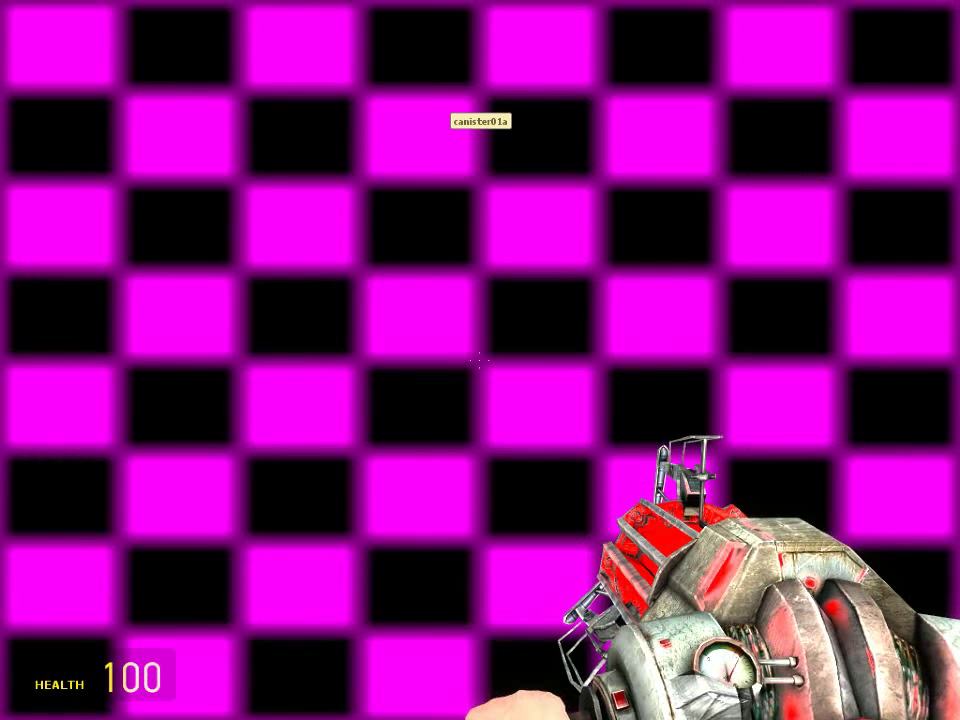
drag(480, 360, 480, 360)
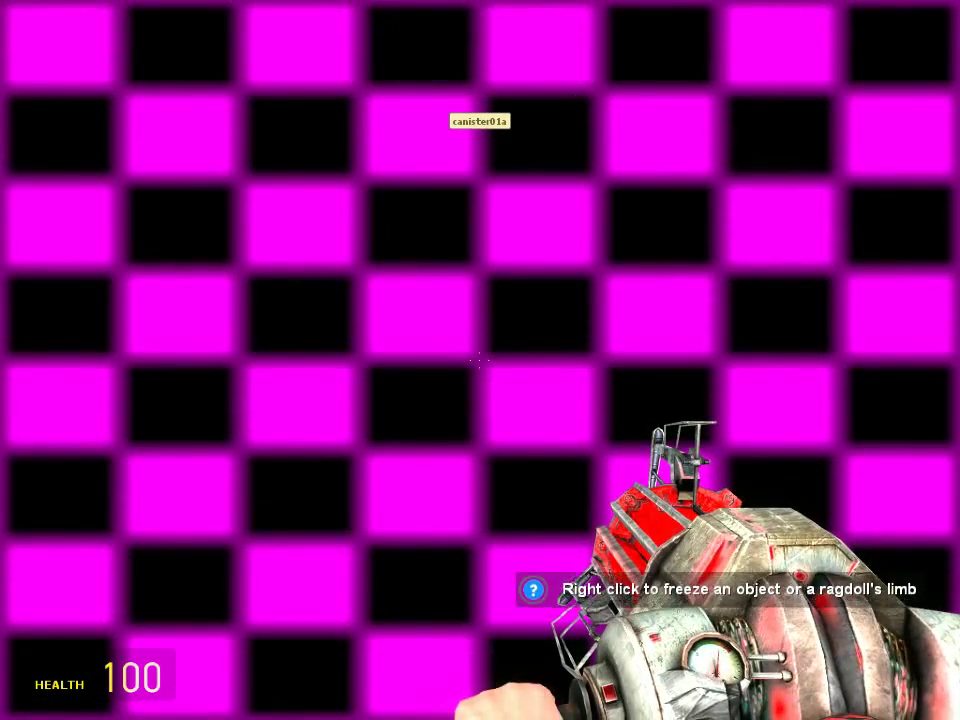
Step: Spawn a second prop from the spawnlist and turn the view while holding it
key(q)
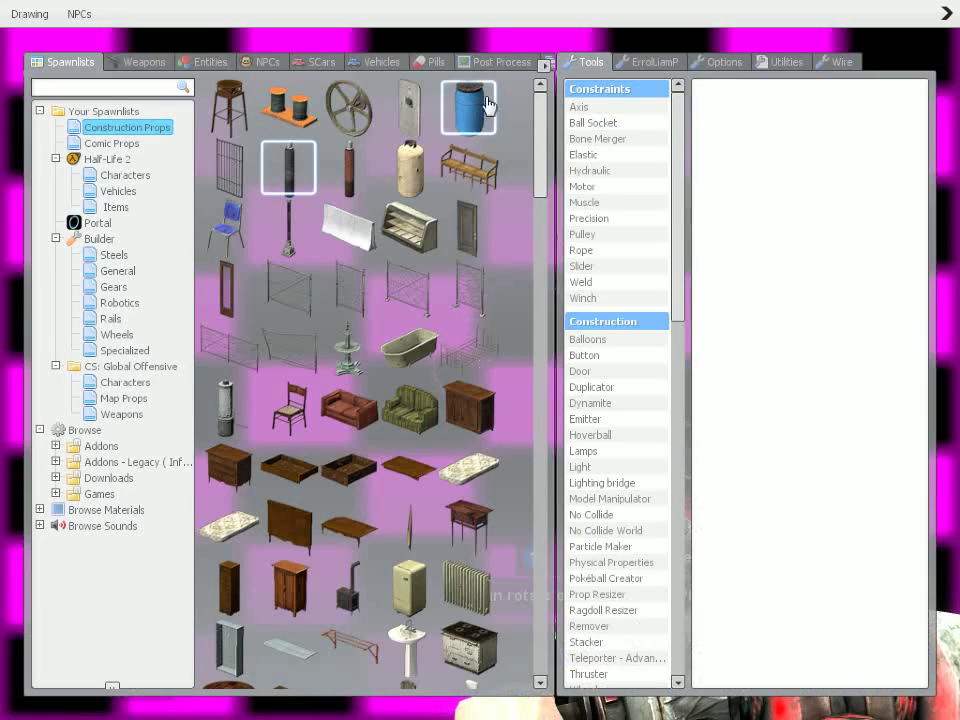
click(292, 238)
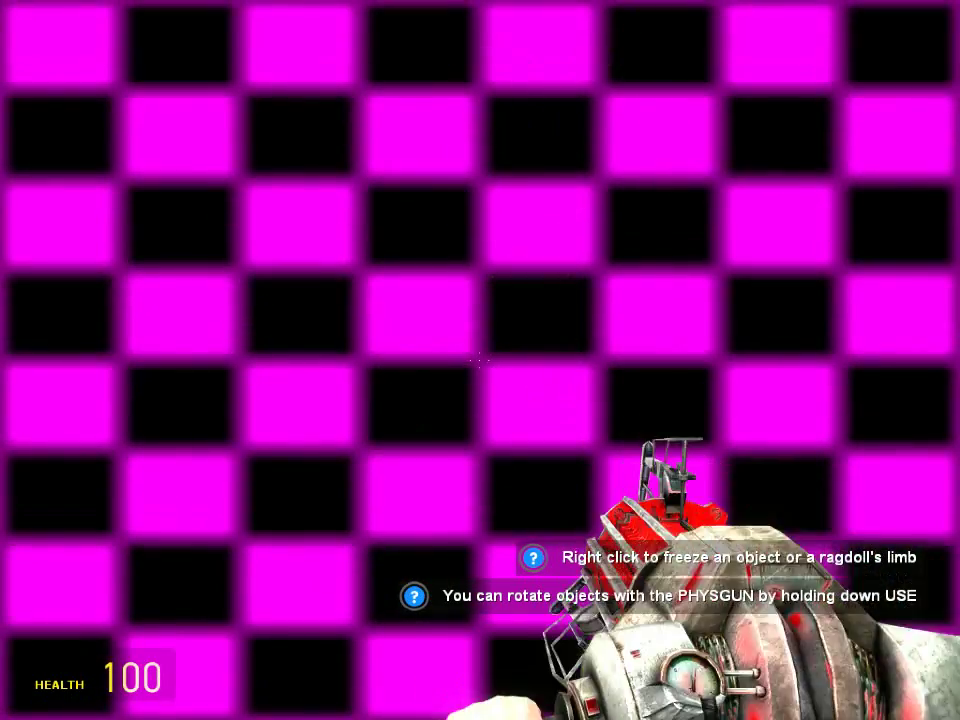
drag(480, 360, 480, 360)
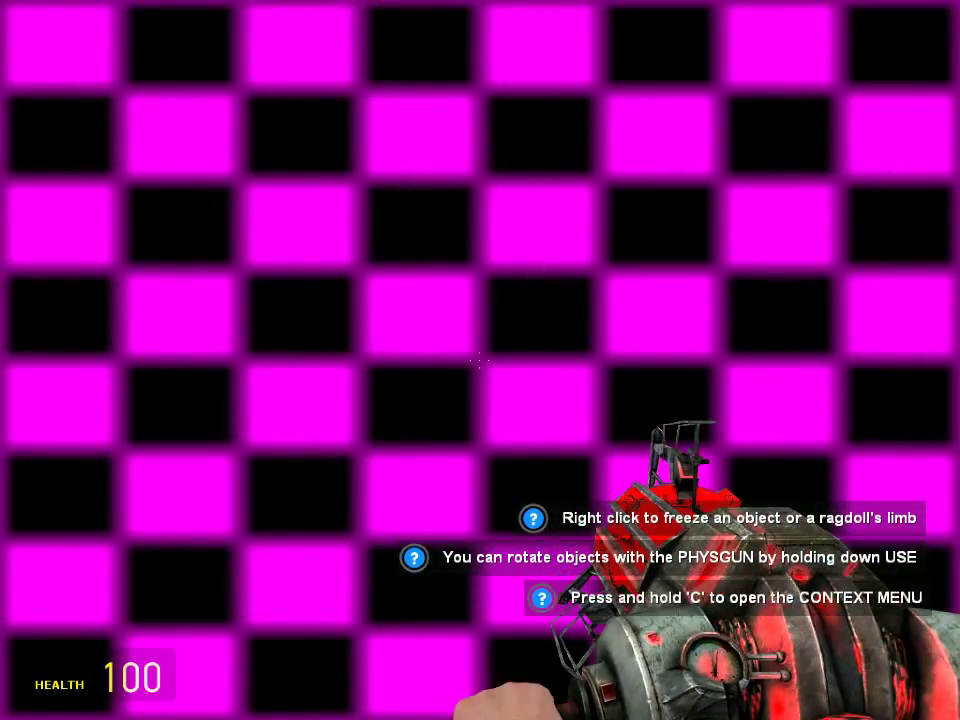
key(c)
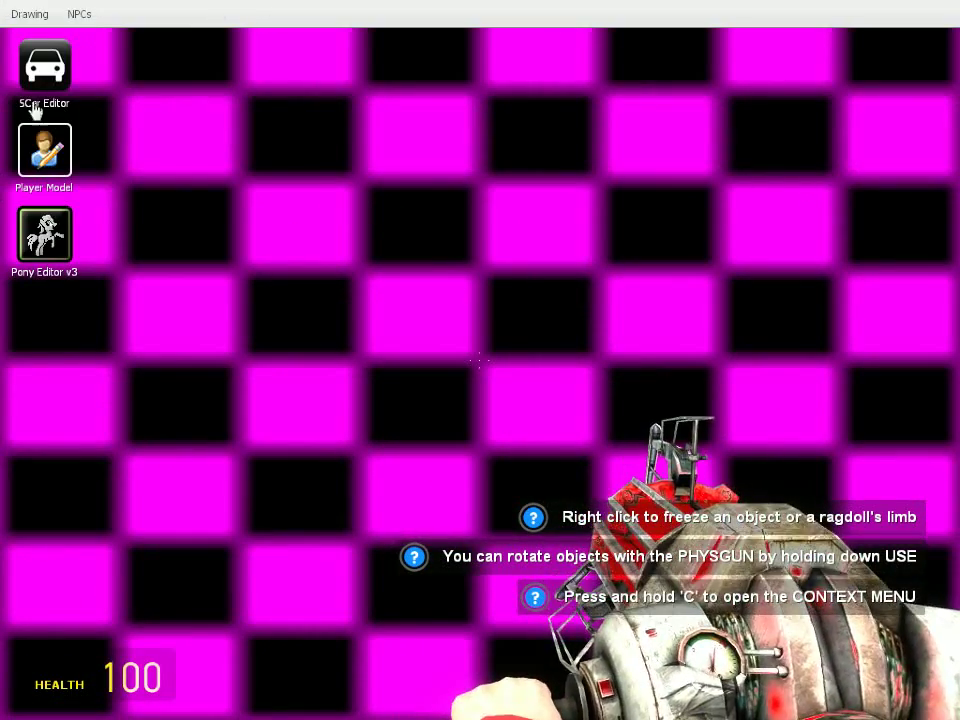
click(30, 14)
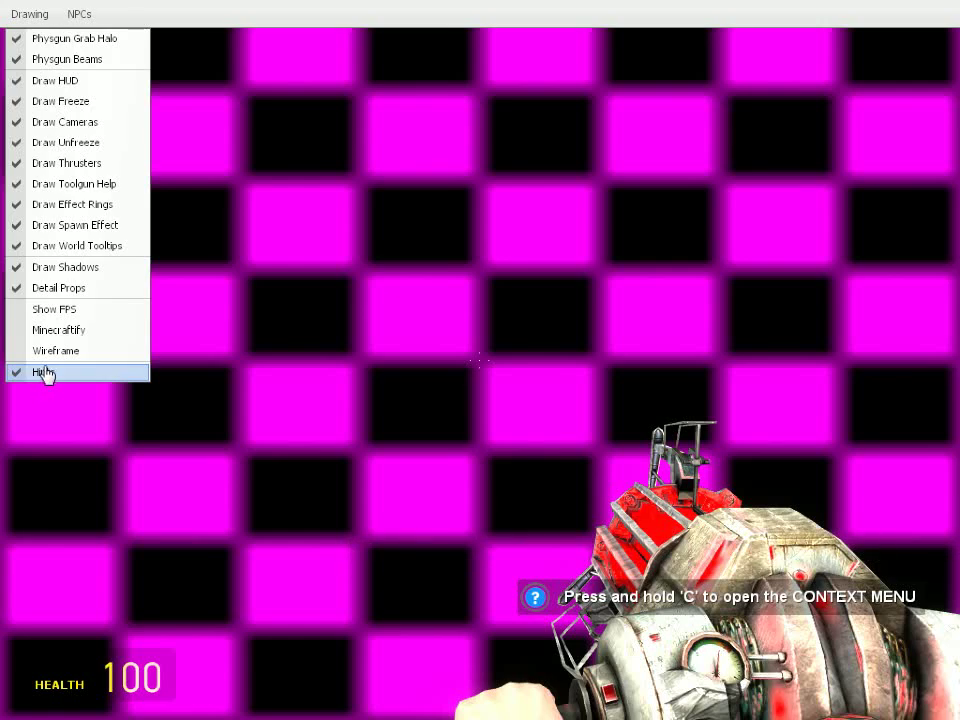
click(112, 84)
click(30, 13)
click(70, 80)
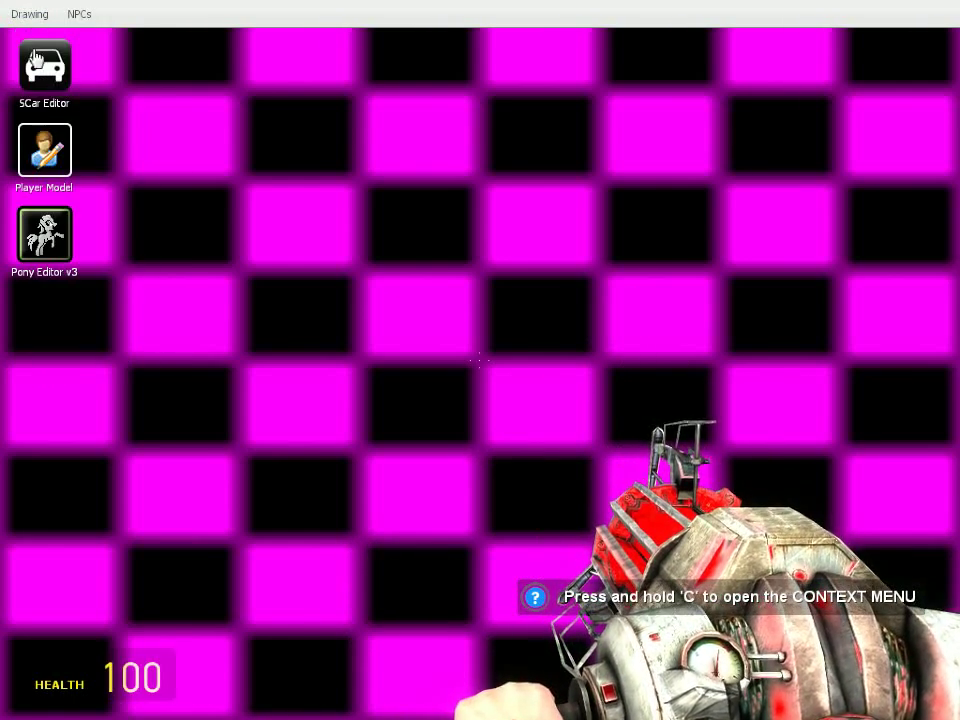
click(27, 16)
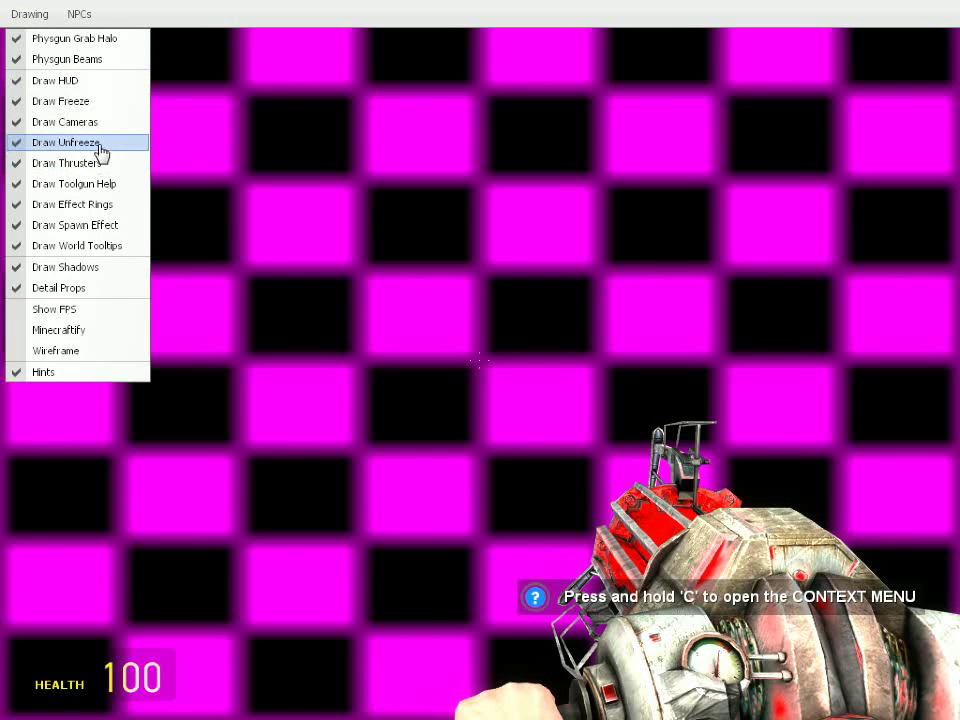
click(100, 142)
click(30, 13)
click(50, 142)
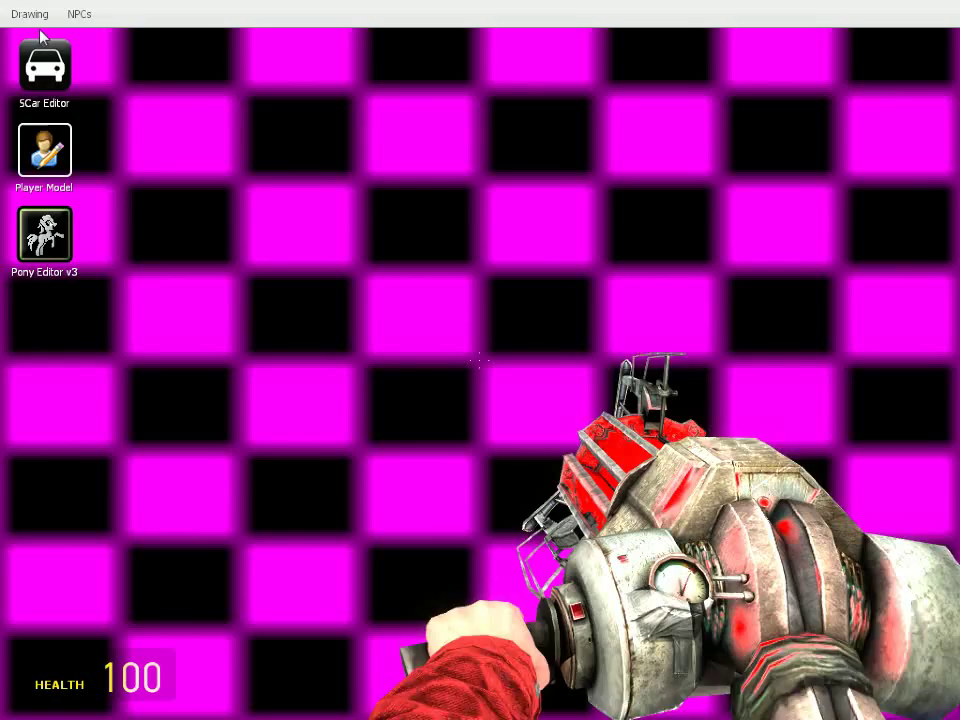
click(30, 14)
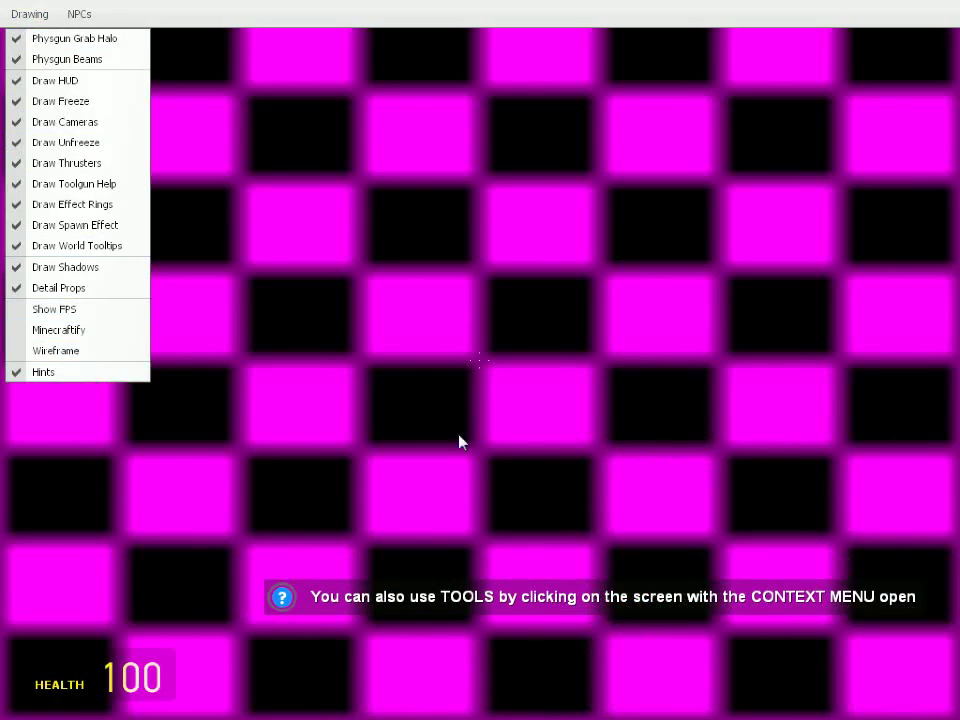
key(c)
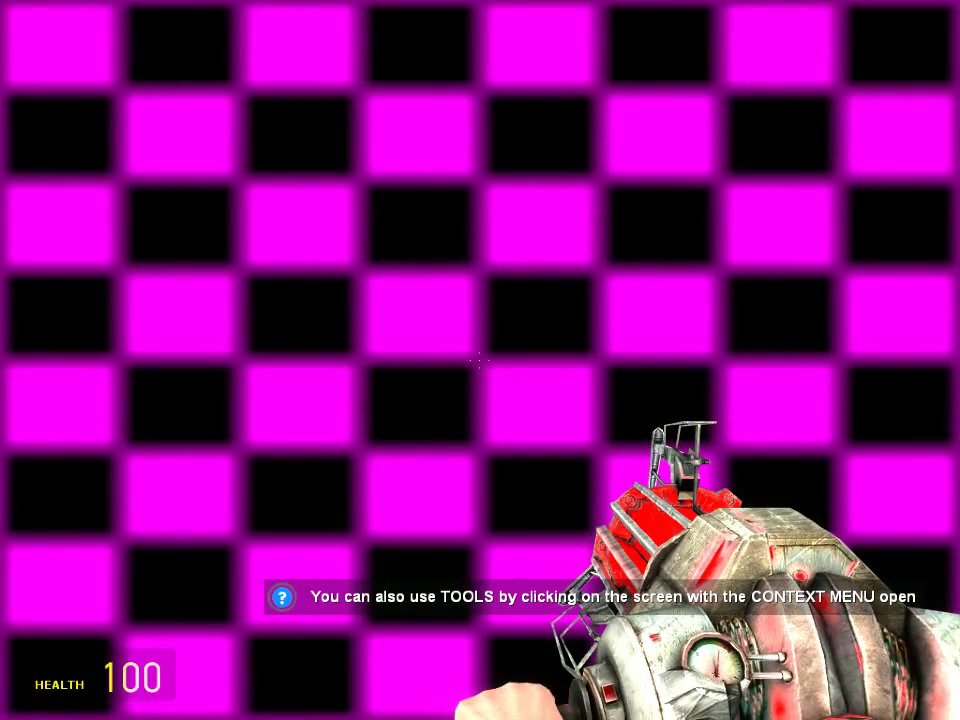
Step: Switch to the shotgun, then back to the first weapon slot
key(2)
key(4)
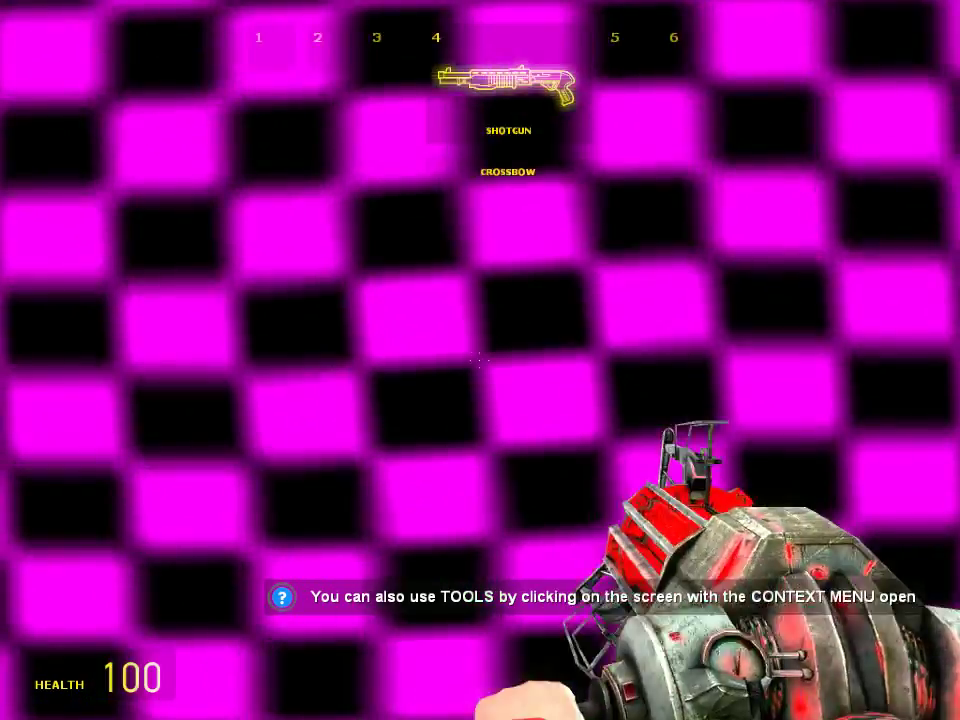
click(480, 360)
key(1)
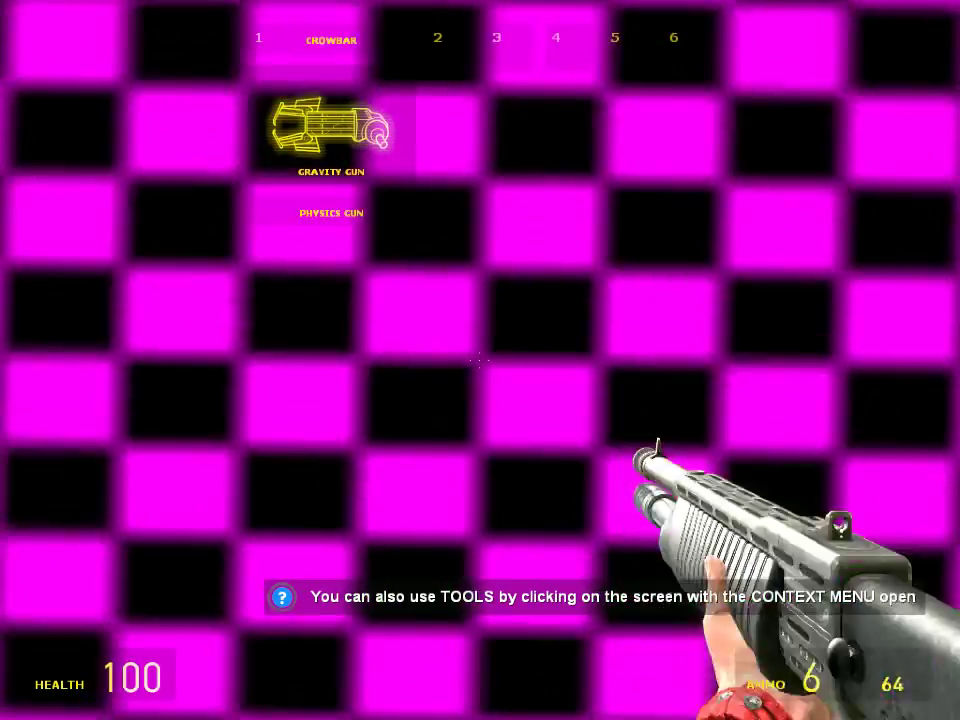
key(1)
click(480, 360)
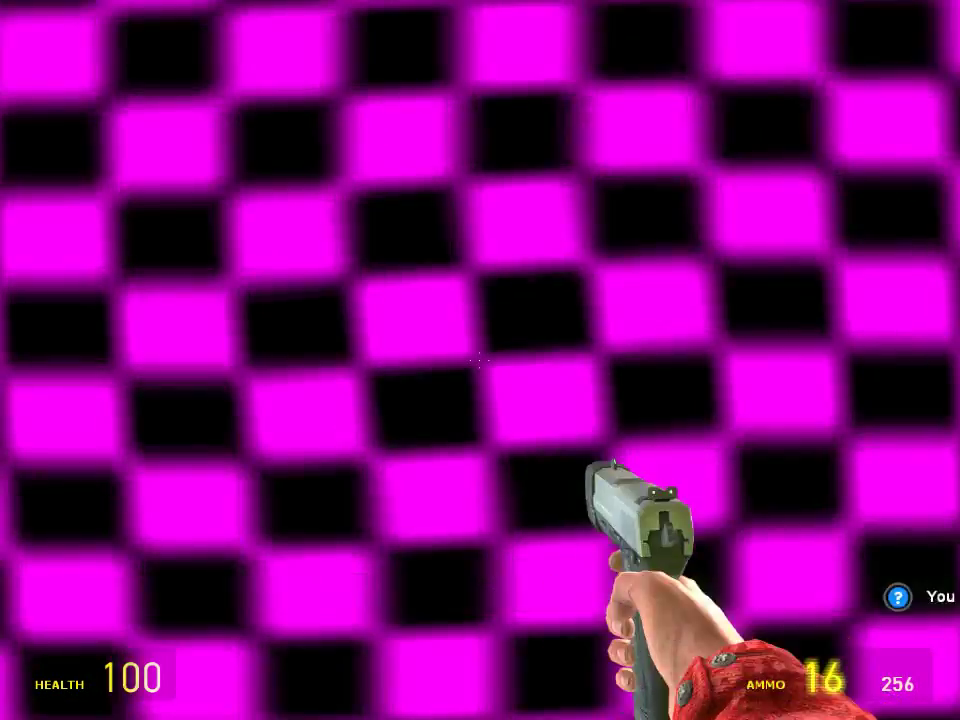
Step: Empty the pistol into the checkerboard wall and reload it
click(480, 360)
click(480, 360)
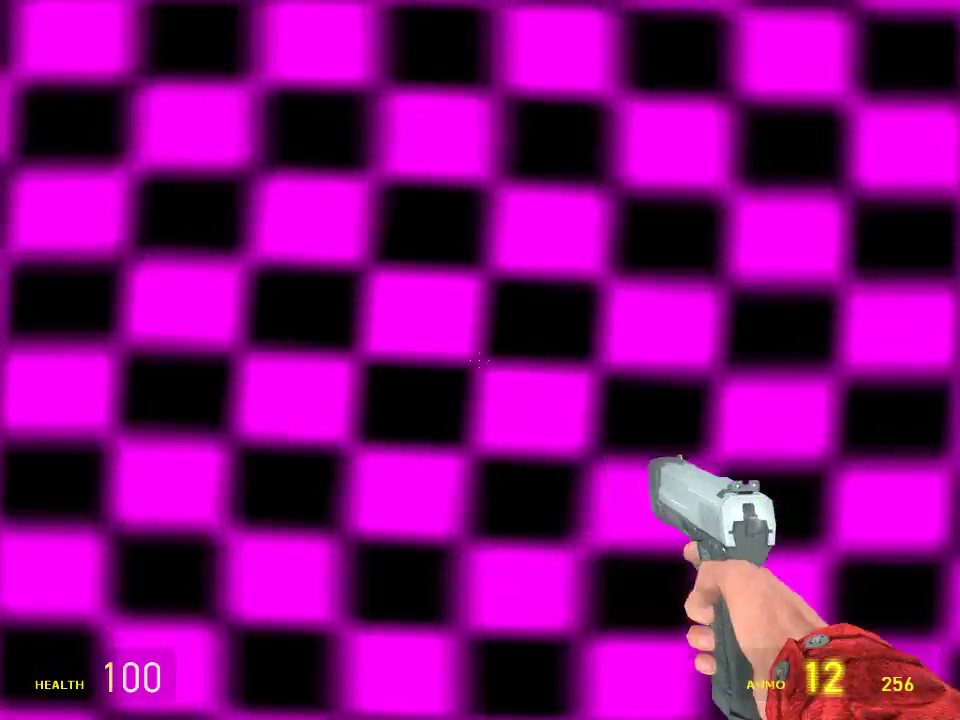
click(480, 360)
click(480, 360)
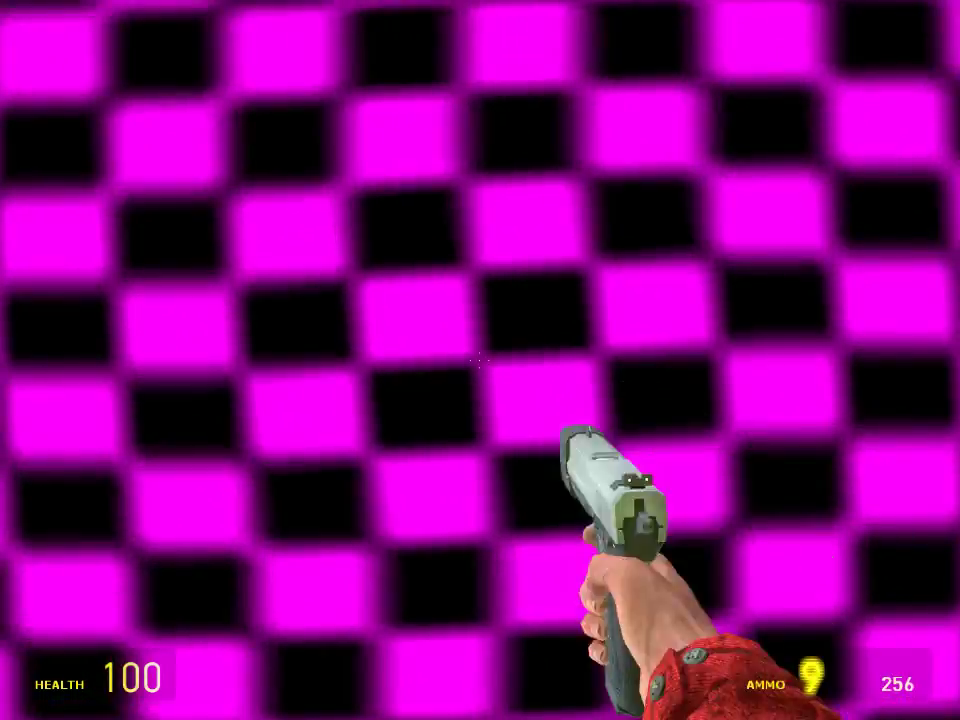
click(480, 360)
click(480, 360)
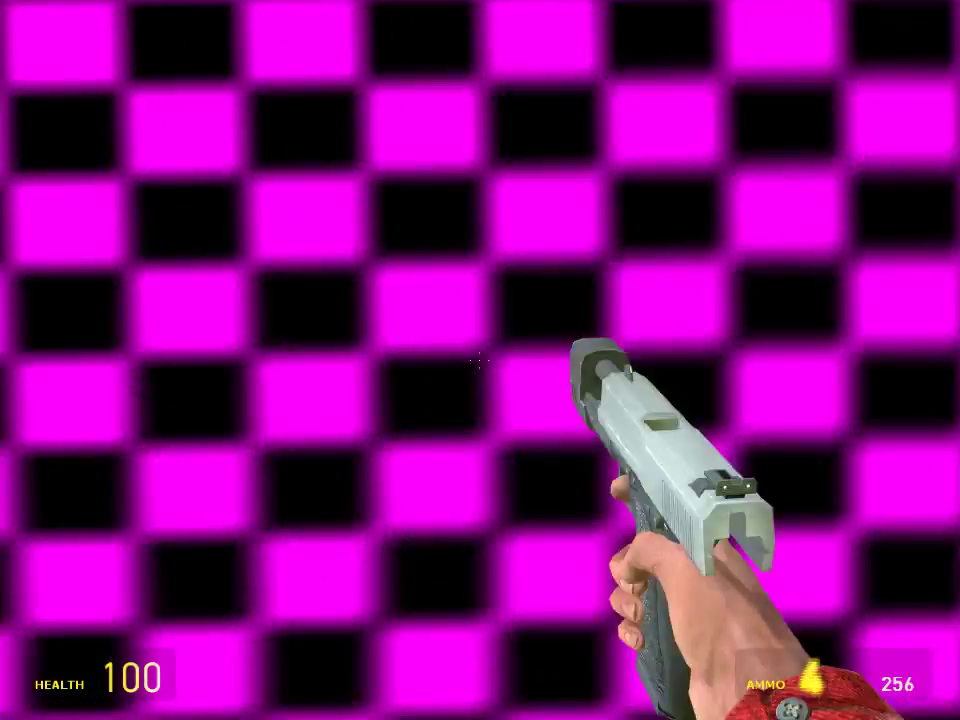
click(480, 360)
click(480, 360)
click(480, 360)
click(480, 360)
key(r)
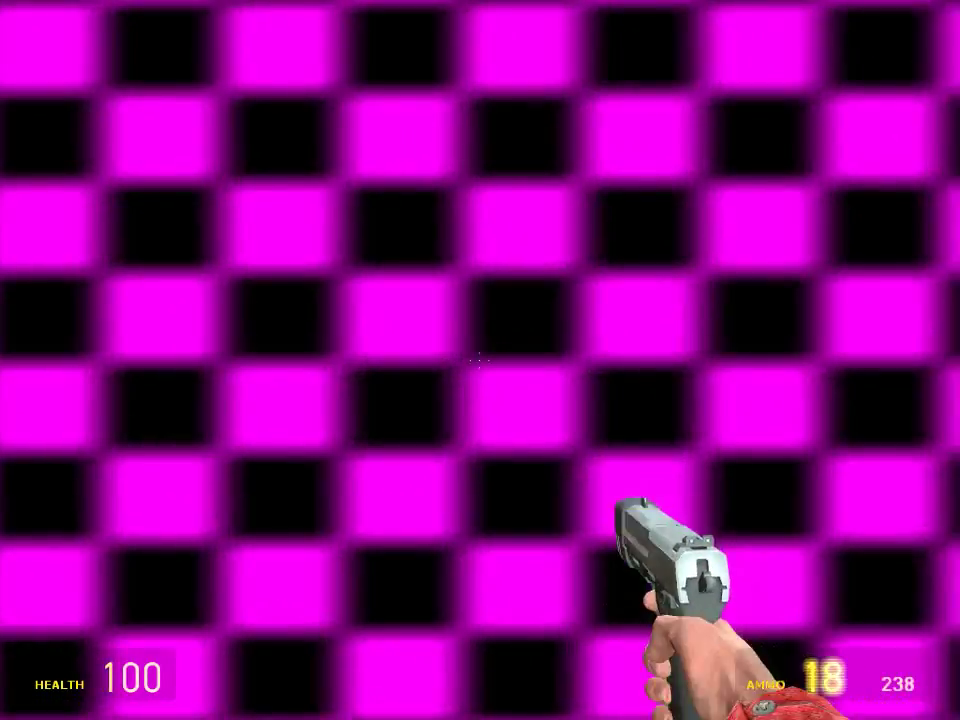
Step: Switch to the shotgun, pause the game and bring up the developer console
key(3)
click(480, 360)
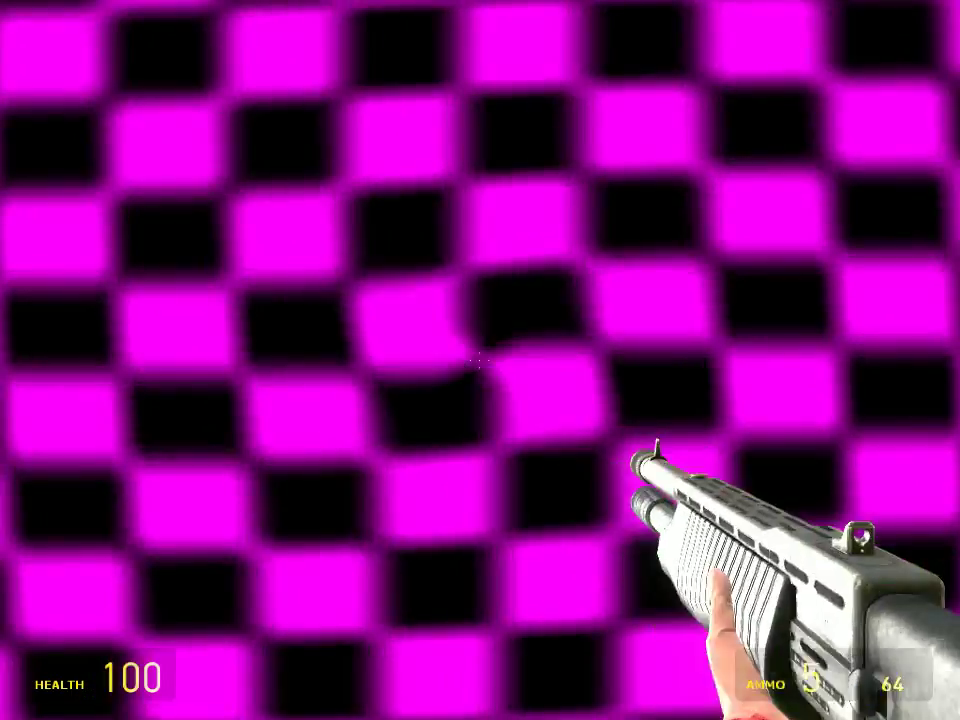
key(Escape)
key(Escape)
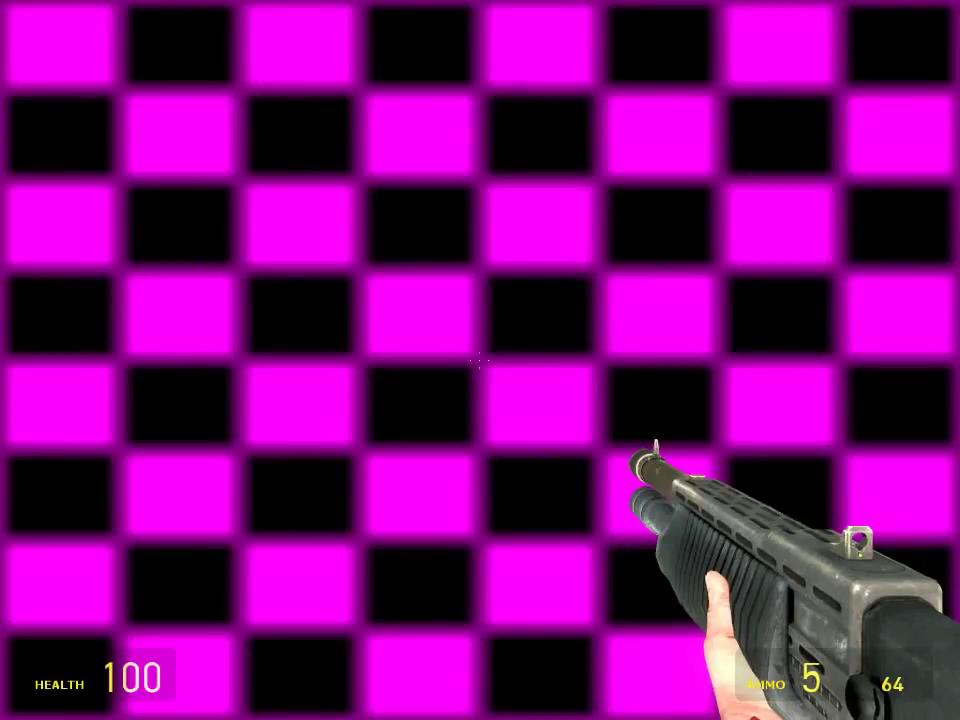
key(grave)
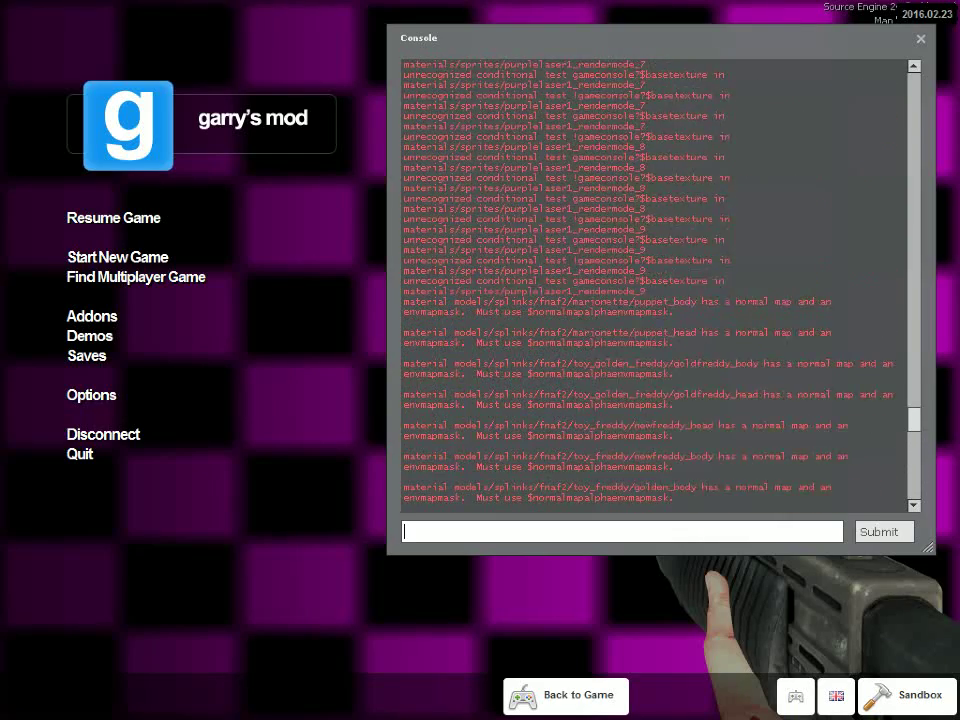
scroll(650, 300, up, 10)
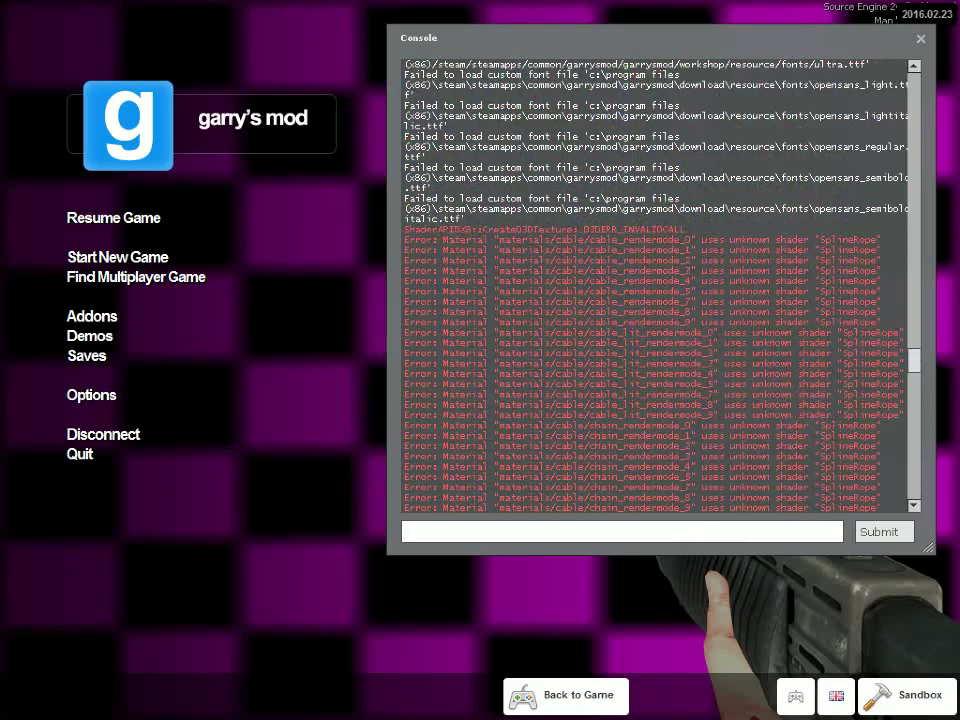
scroll(650, 300, up, 5)
scroll(650, 300, up, 5)
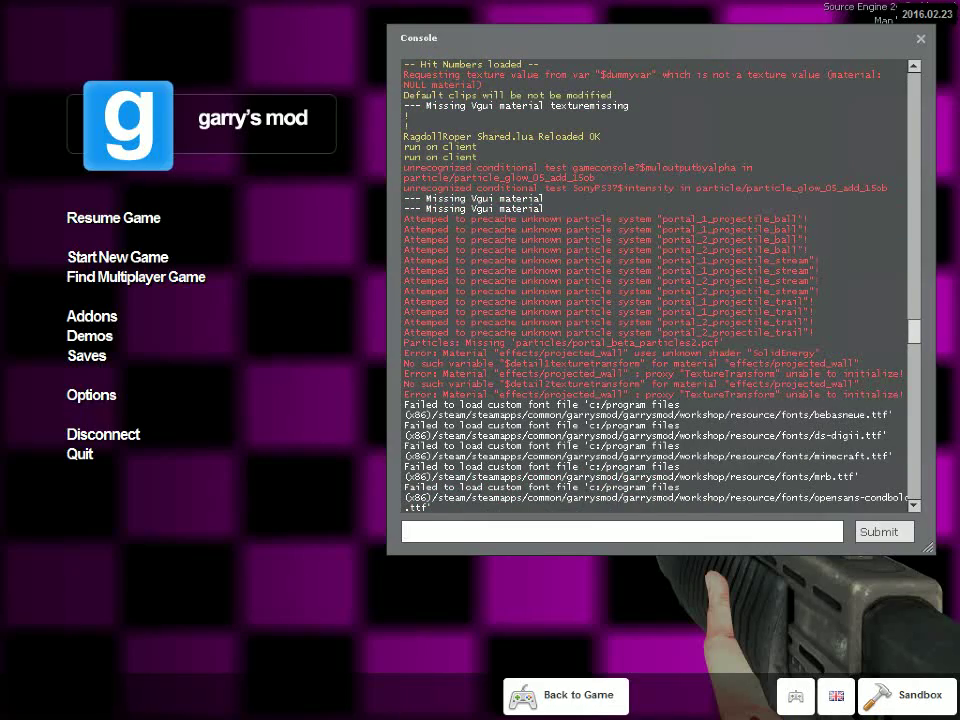
scroll(650, 300, up, 5)
scroll(650, 300, up, 5)
scroll(650, 300, up, 5)
scroll(650, 300, up, 5)
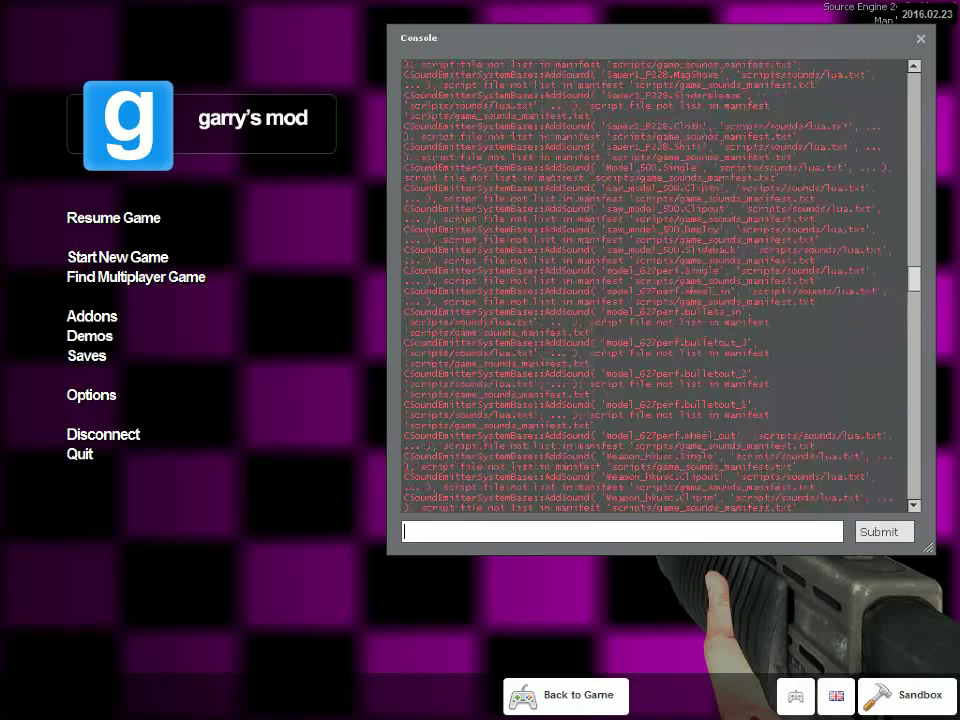
scroll(650, 300, up, 5)
scroll(650, 300, up, 5)
scroll(650, 300, up, 5)
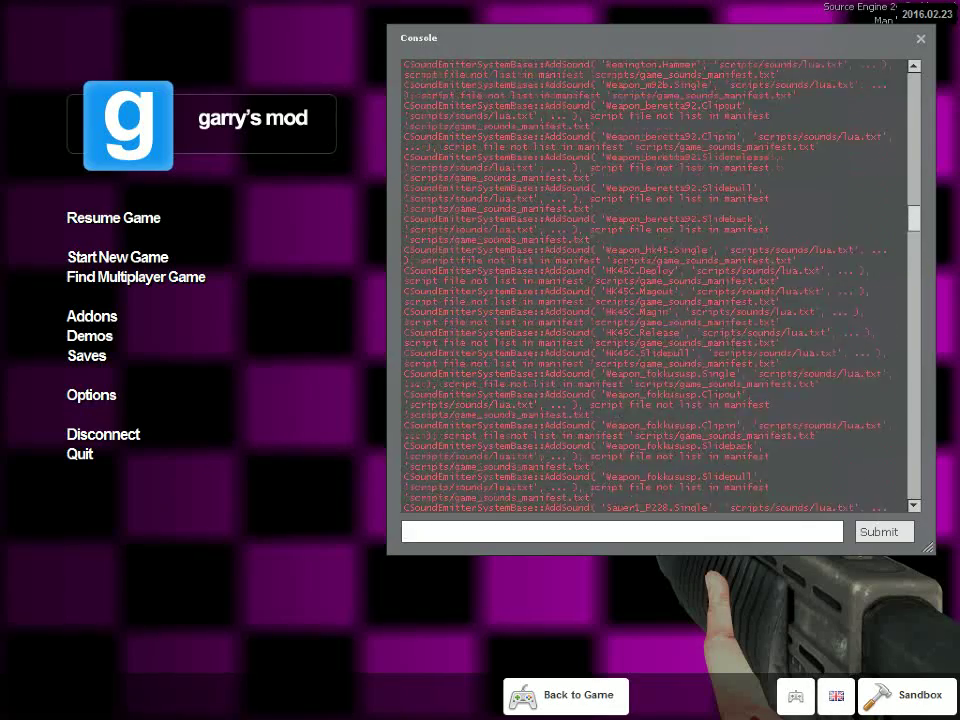
scroll(650, 300, up, 5)
scroll(650, 300, up, 5)
scroll(650, 300, up, 5)
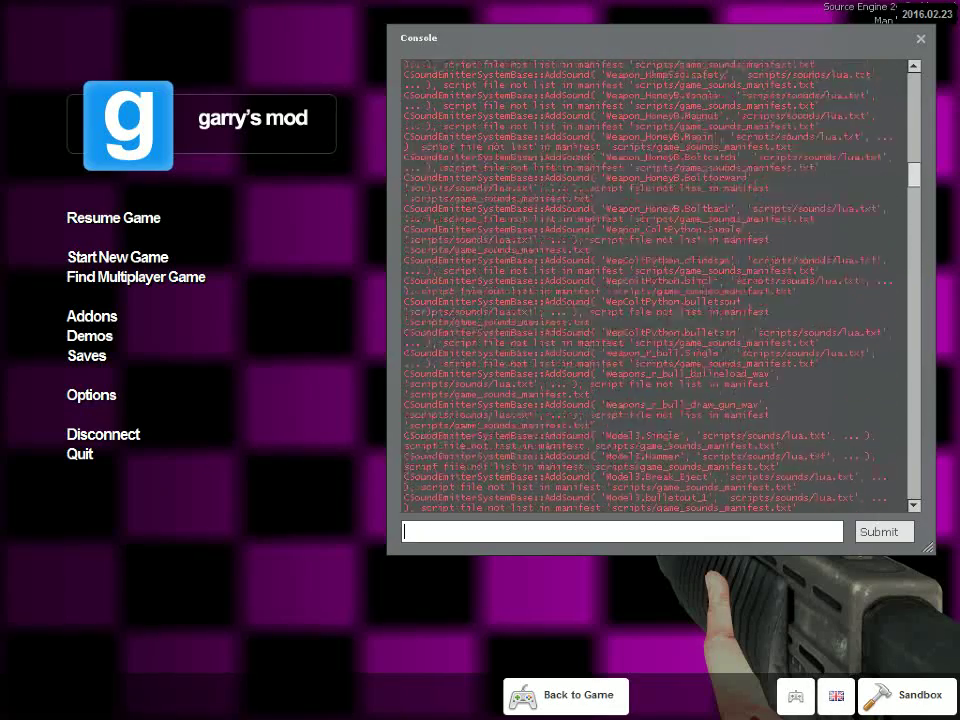
scroll(650, 300, up, 5)
scroll(650, 300, up, 5)
scroll(650, 300, up, 5)
scroll(650, 300, up, 5)
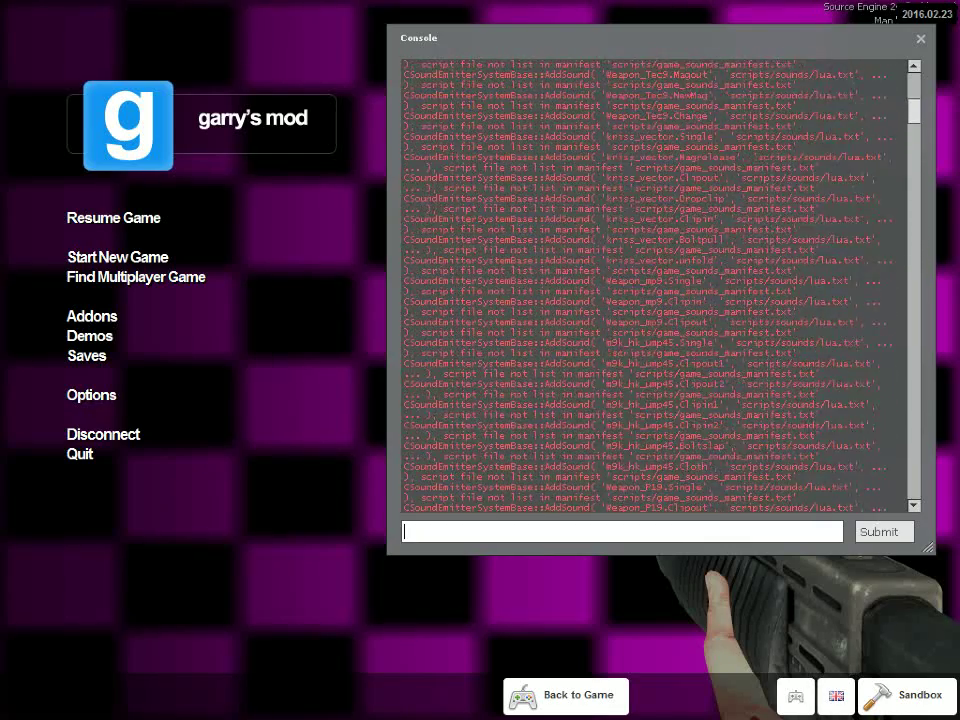
scroll(650, 300, up, 5)
scroll(650, 300, up, 5)
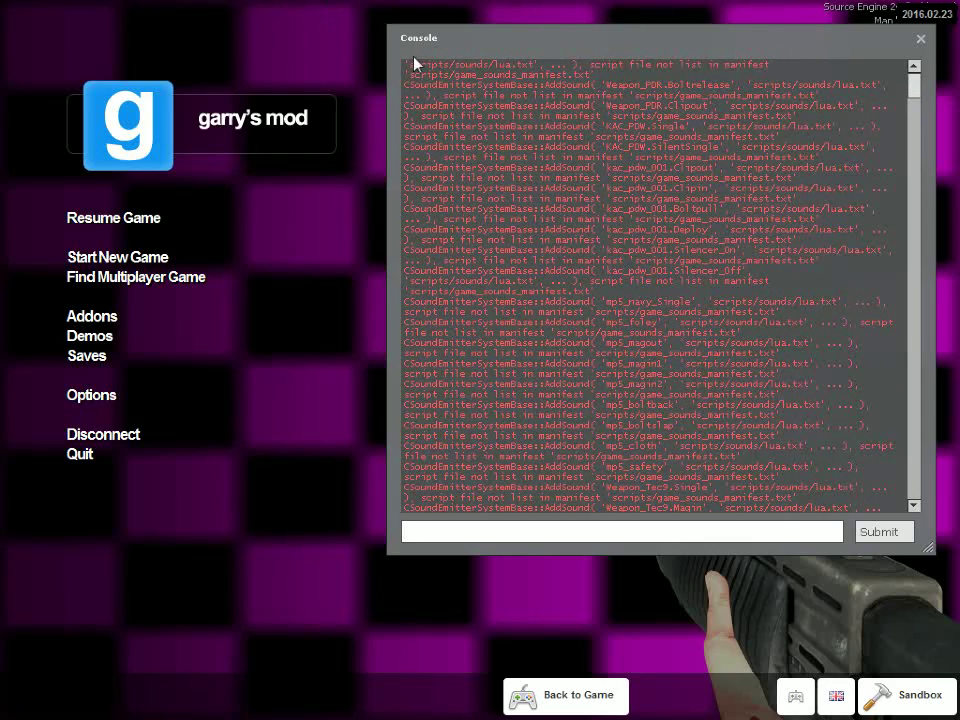
Step: Drag-select the console log from the top, clear it, then select all text
drag(404, 64, 780, 478)
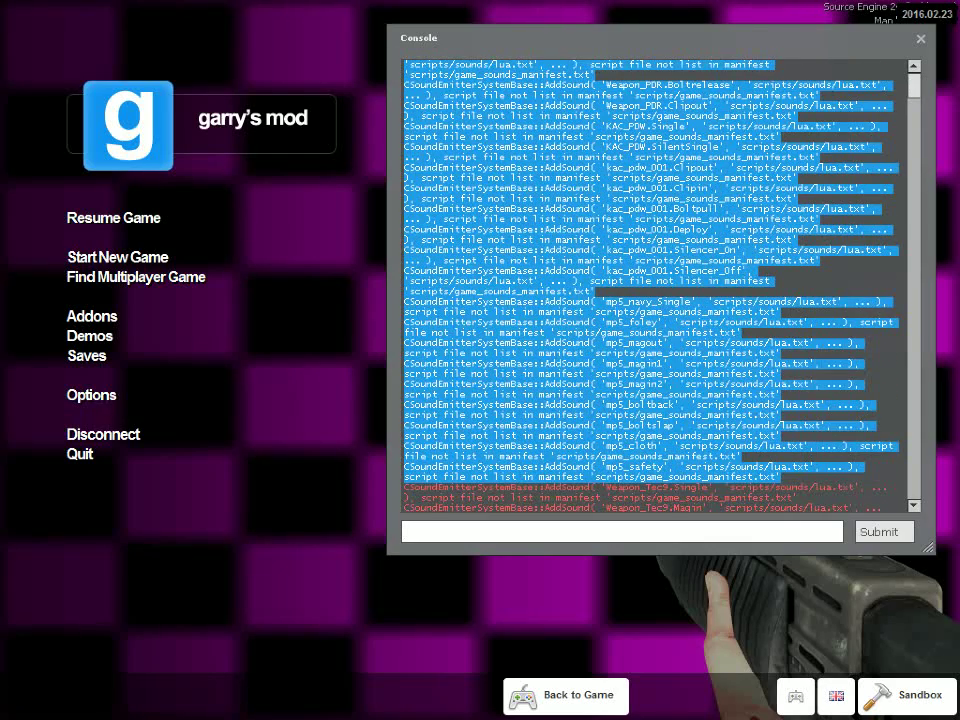
click(650, 300)
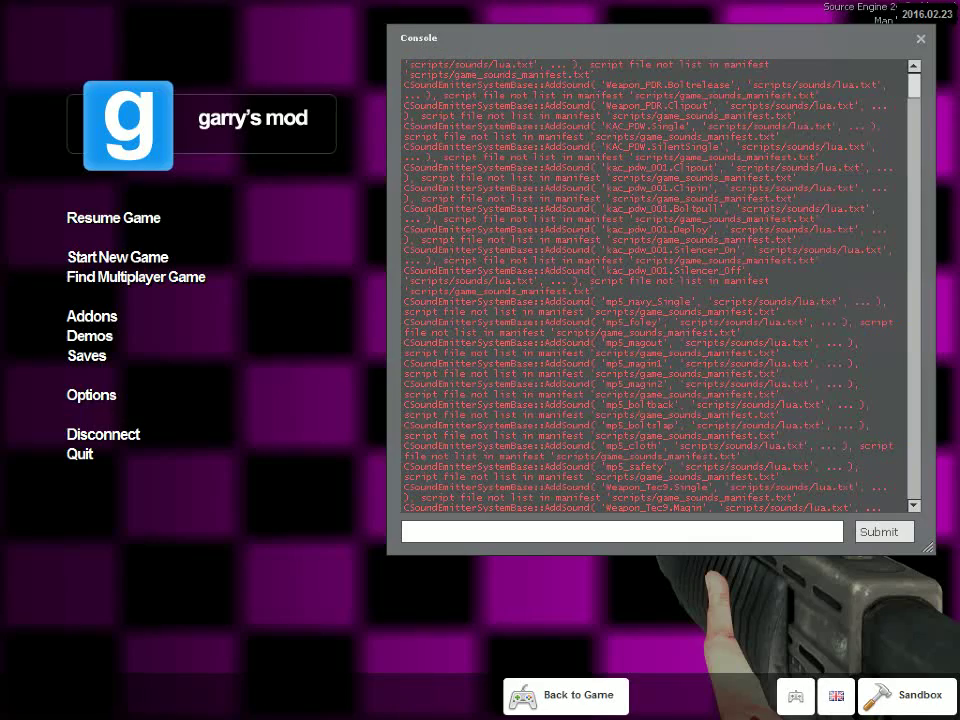
key(ctrl+a)
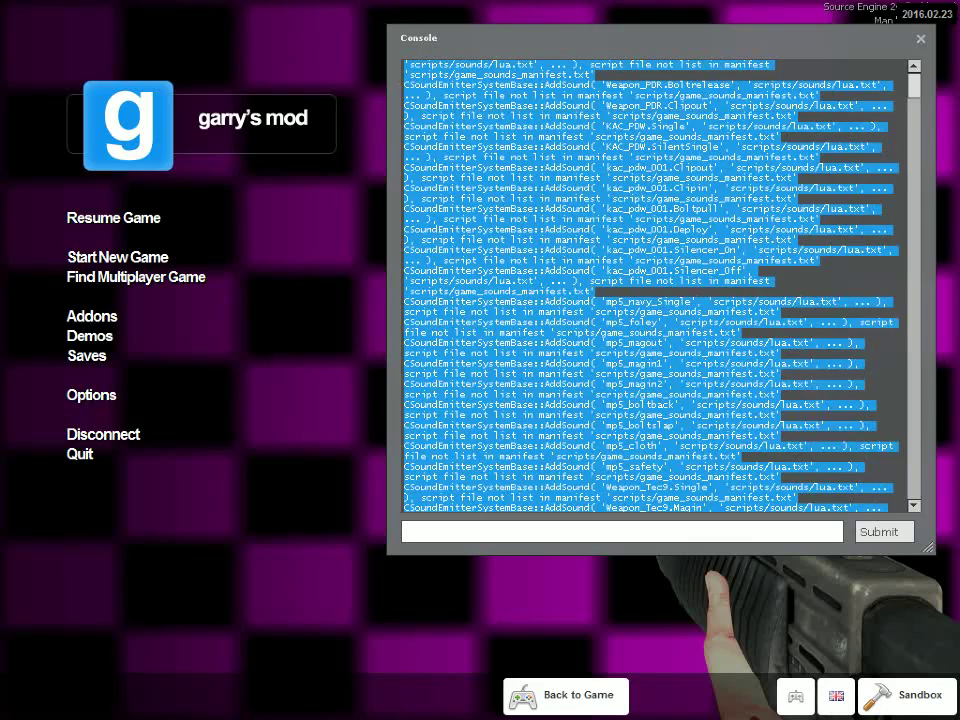
drag(914, 85, 914, 505)
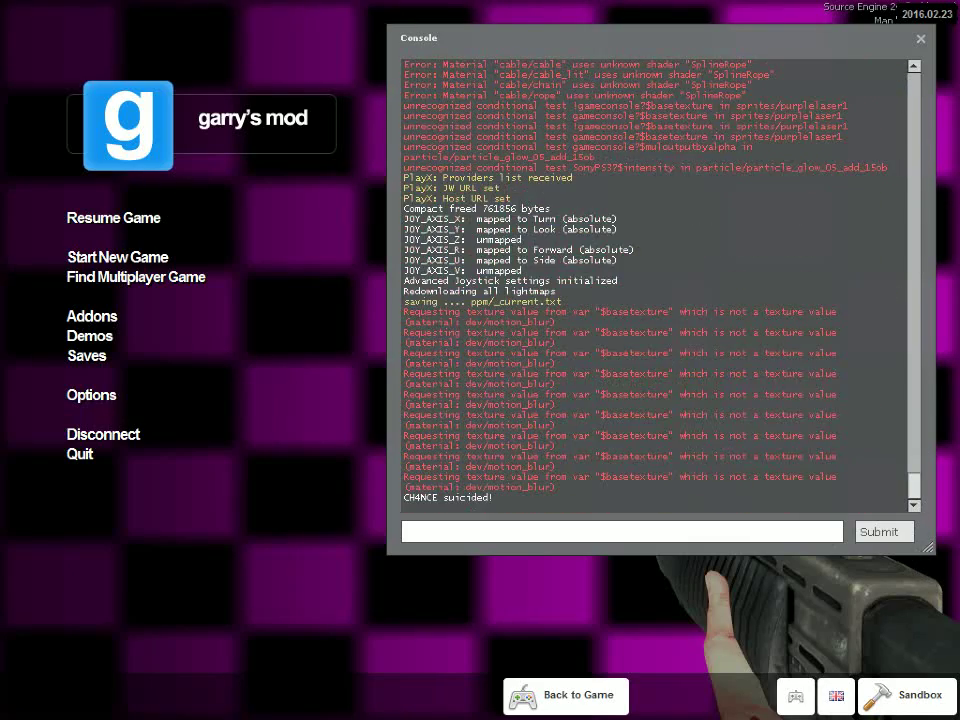
Step: Select the newest log lines up to the conditional-test errors, then close the console
drag(495, 498, 422, 110)
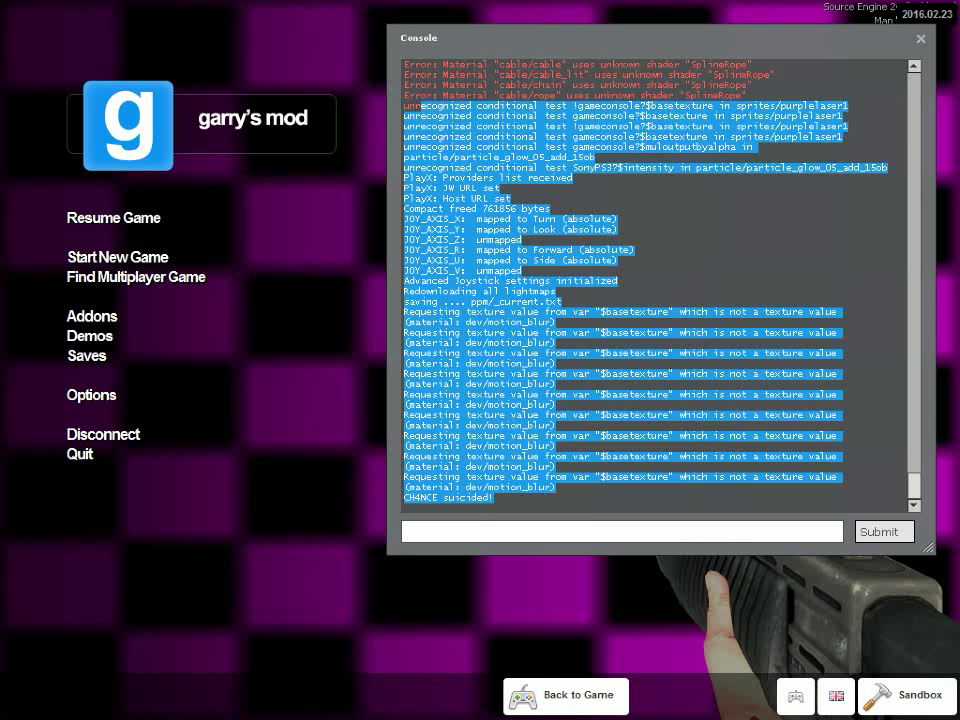
click(620, 300)
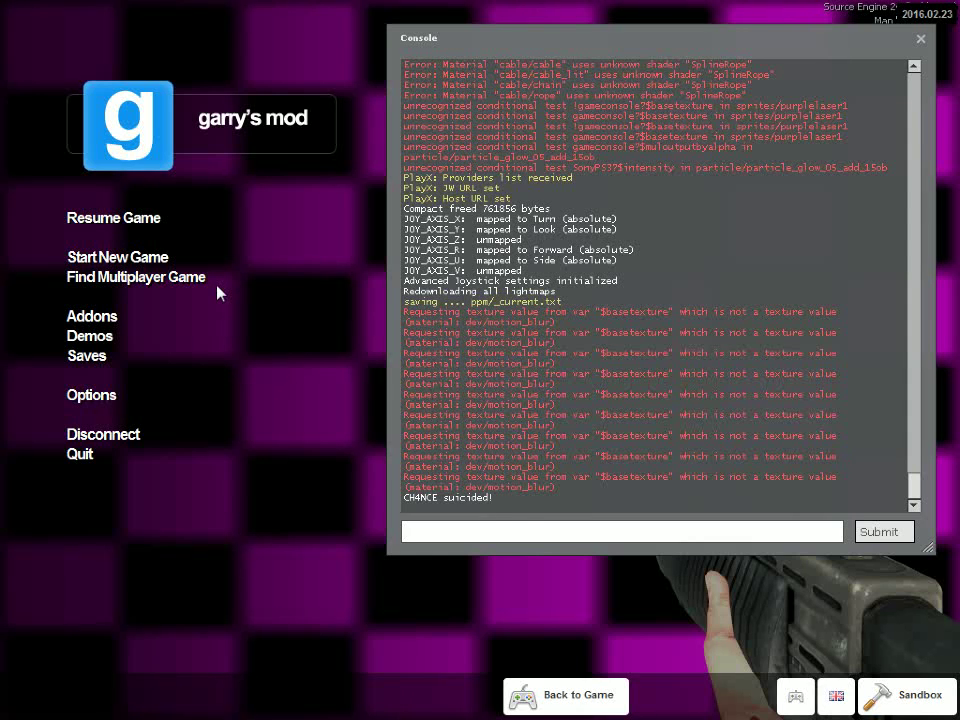
key(Escape)
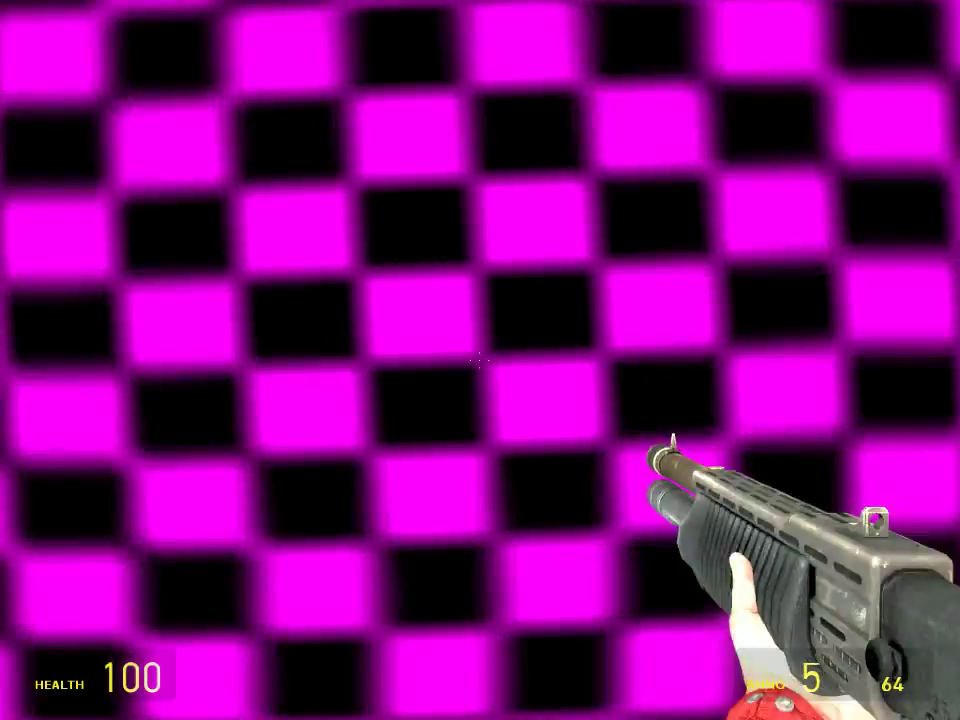